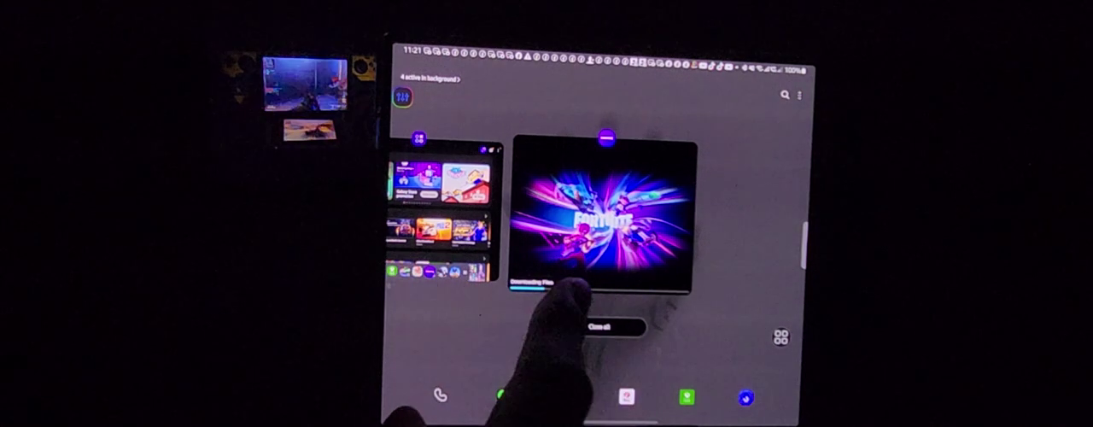
# - Swipe right in the recent-apps carousel to centre the other game store app beside downloading Fortnite
pyautogui.moveTo(444, 222); pyautogui.dragTo(606, 222)
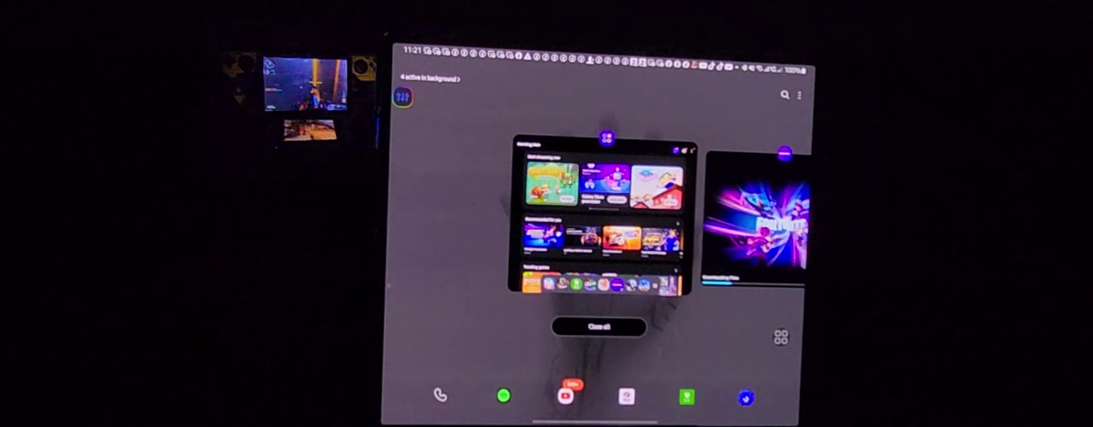